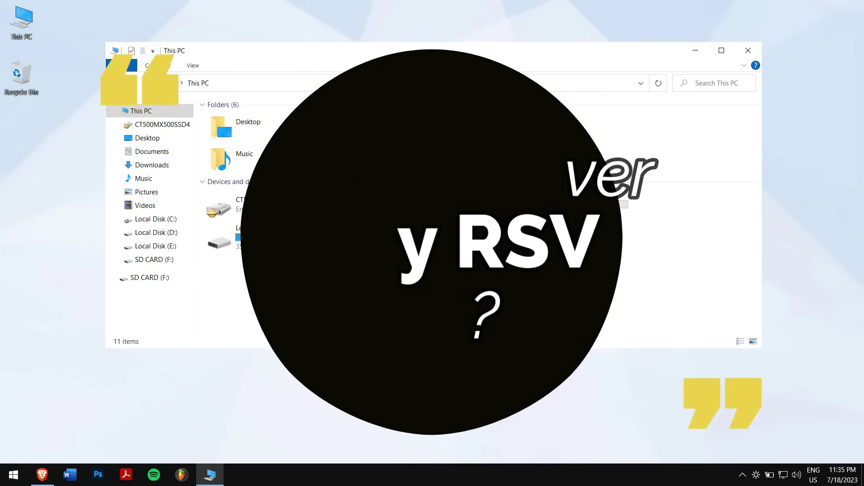
- Clear the selection and select the SD CARD (F:) drive under This PC
left_click(351, 266)
left_click(401, 237)
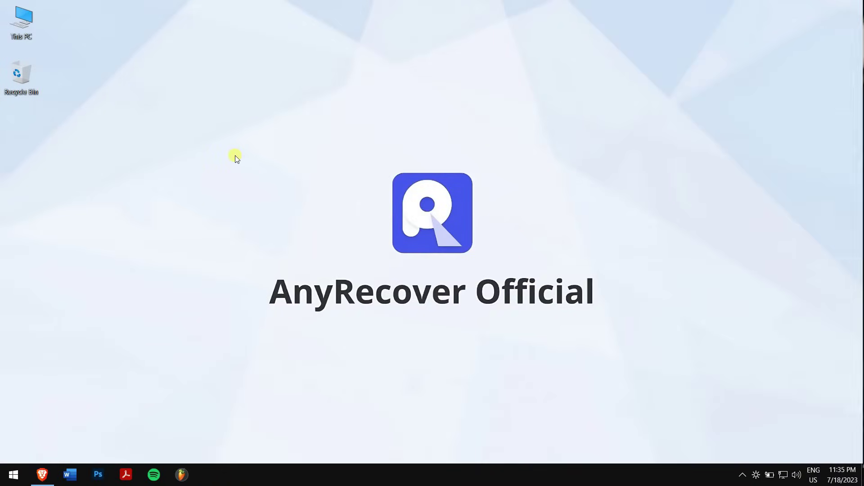
right_click(235, 156)
left_click(271, 189)
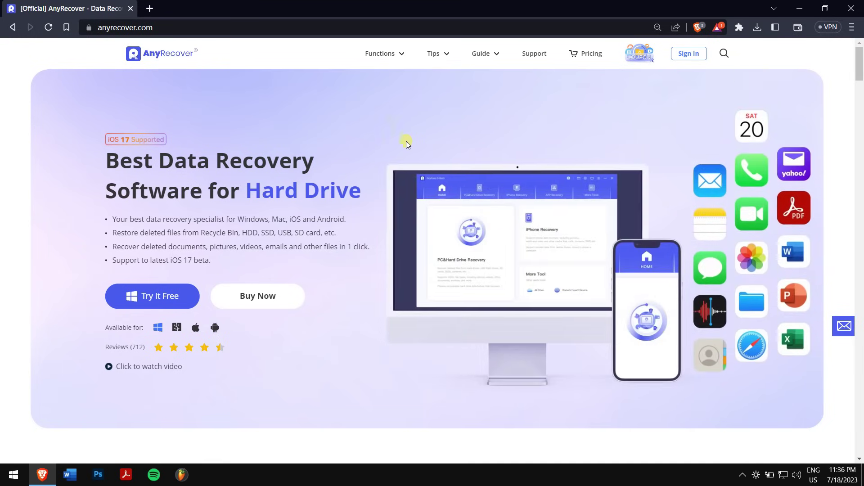
left_click_drag(106, 161, 387, 183)
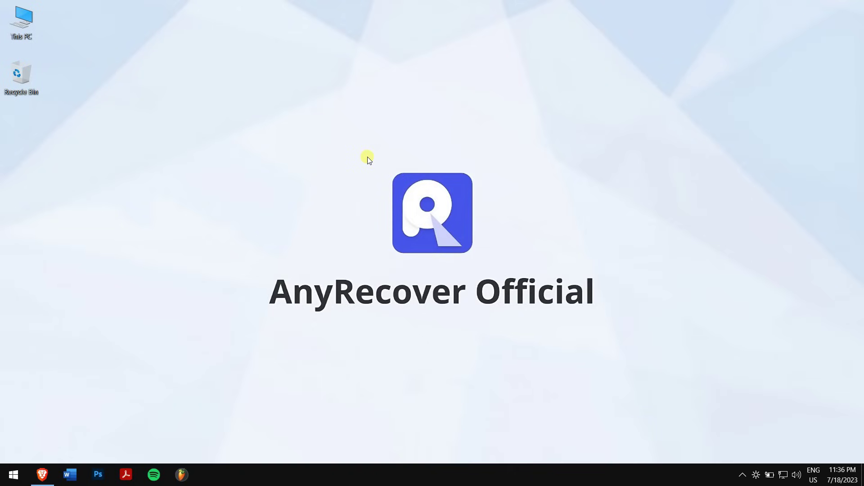
- Launch AnyRecover from search and scan the SD CARD (F:) drive via PC&Hard Drive Recovery
key("super")
type("anyrecover")
key("Return")
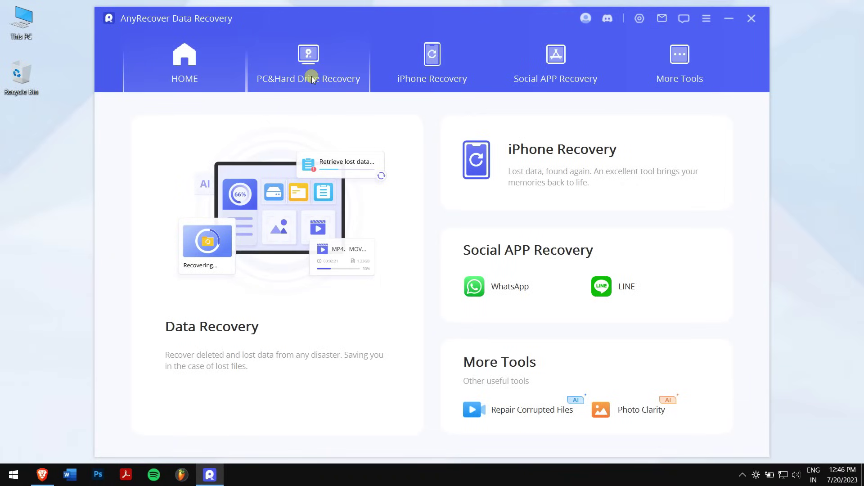
left_click(313, 79)
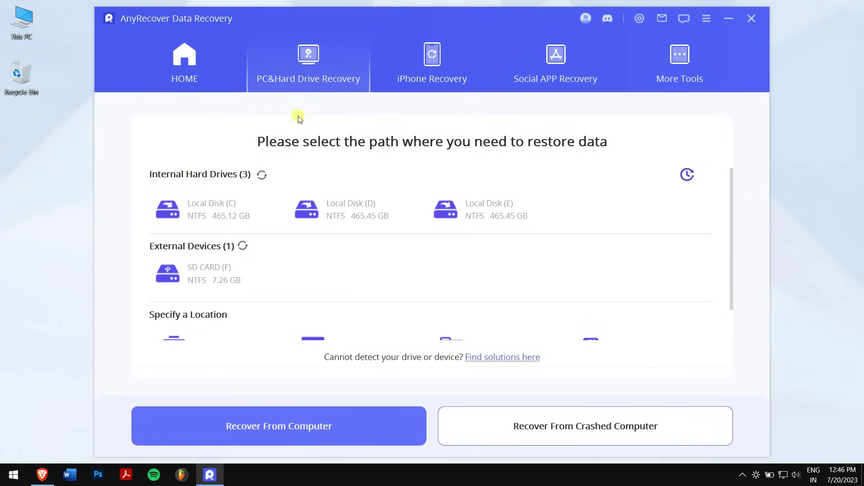
left_click(226, 277)
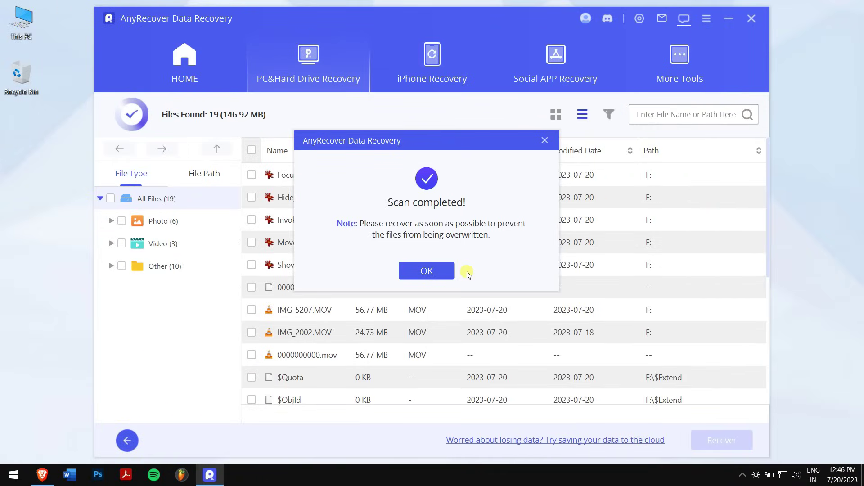
- Tick the RAW files, IMG_5207.MOV and IMG_2002.MOV, leaving 0000000000.mov unticked
left_click(453, 271)
left_click(251, 175)
left_click(252, 197)
left_click(251, 219)
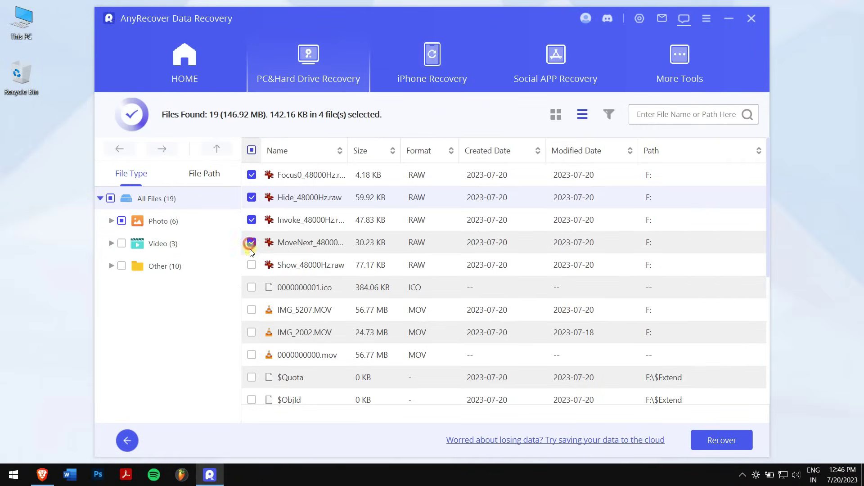
left_click(251, 253)
left_click(252, 310)
left_click(251, 332)
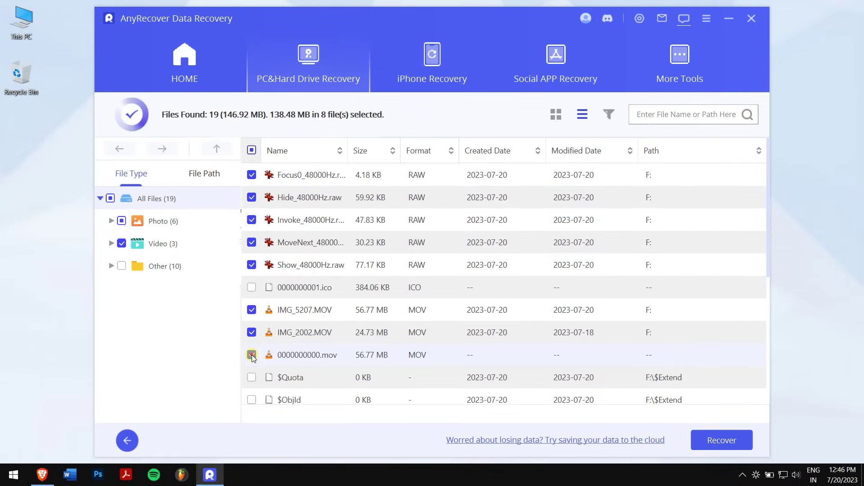
left_click(251, 354)
- Recover the selected files into a folder on the Desktop
left_click(717, 442)
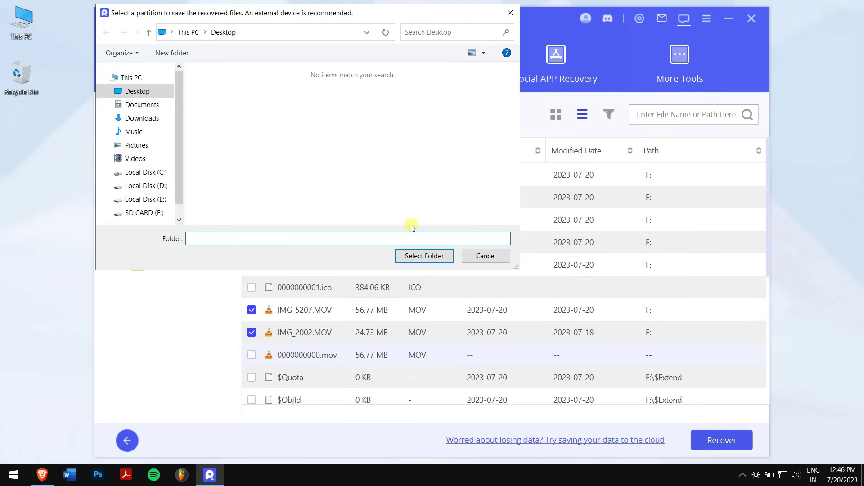
left_click(145, 91)
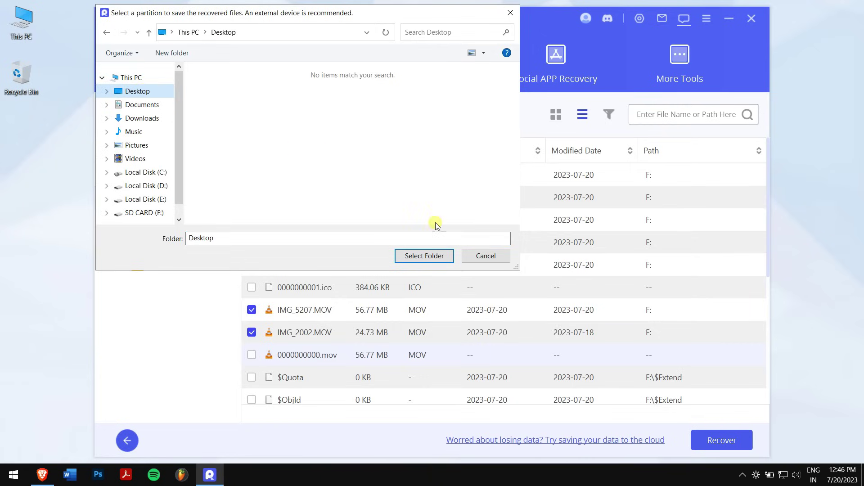
left_click(449, 257)
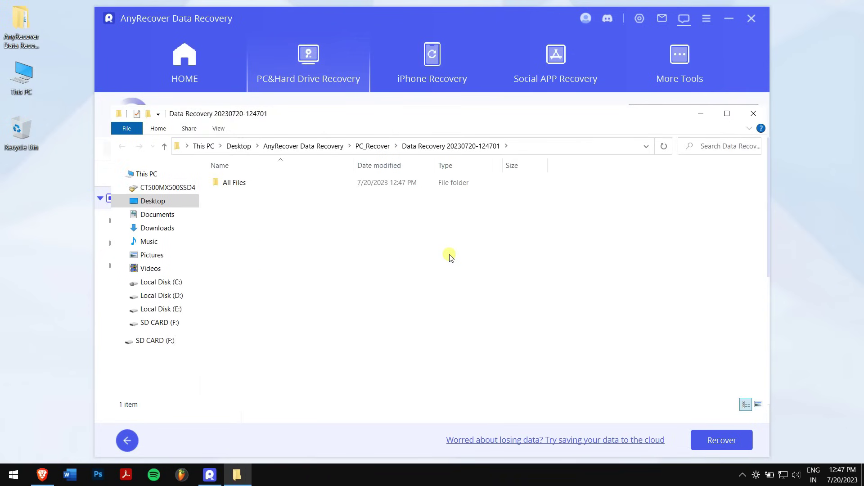
- Open All Files > Video > MOV and play IMG_2002.MOV in Windows Media Player
double_click(257, 184)
double_click(330, 195)
double_click(303, 184)
left_click(235, 195)
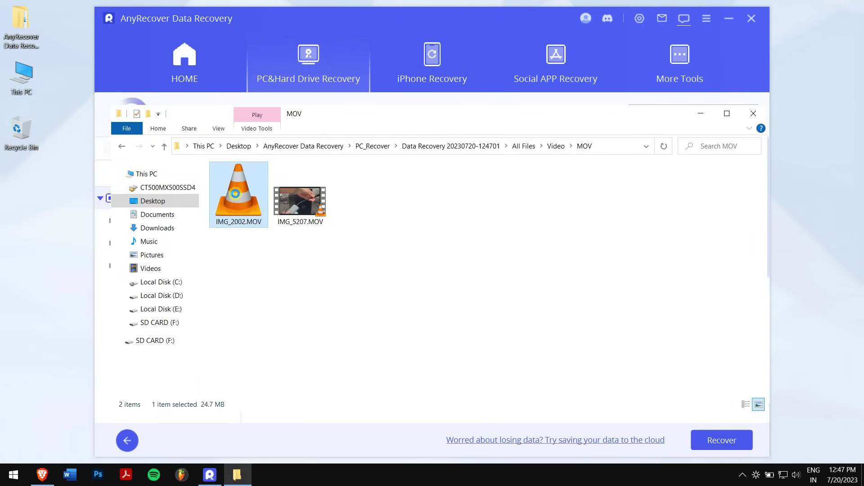
right_click(236, 194)
mouse_move(284, 278)
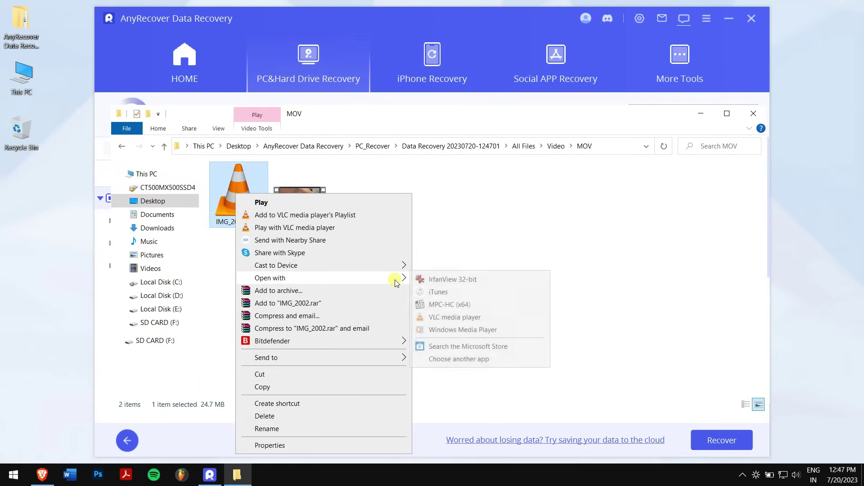
left_click(463, 329)
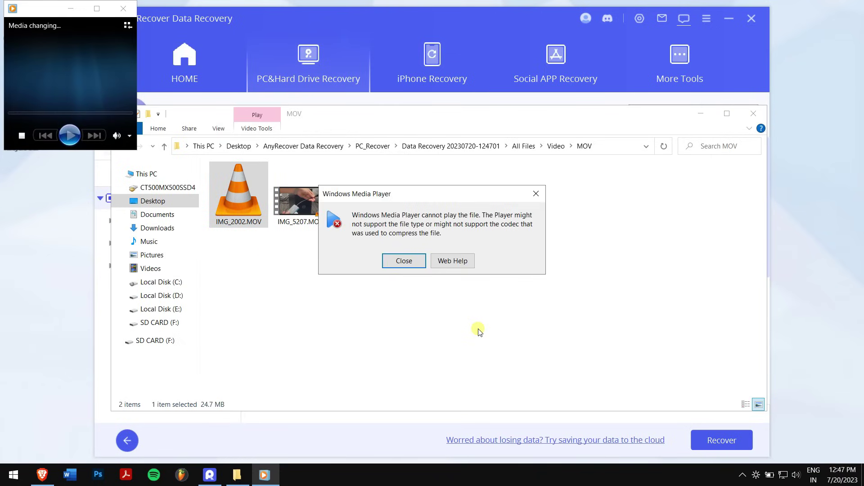
- Dismiss the playback error and copy IMG_2002.MOV onto the desktop
left_click_drag(401, 198, 449, 181)
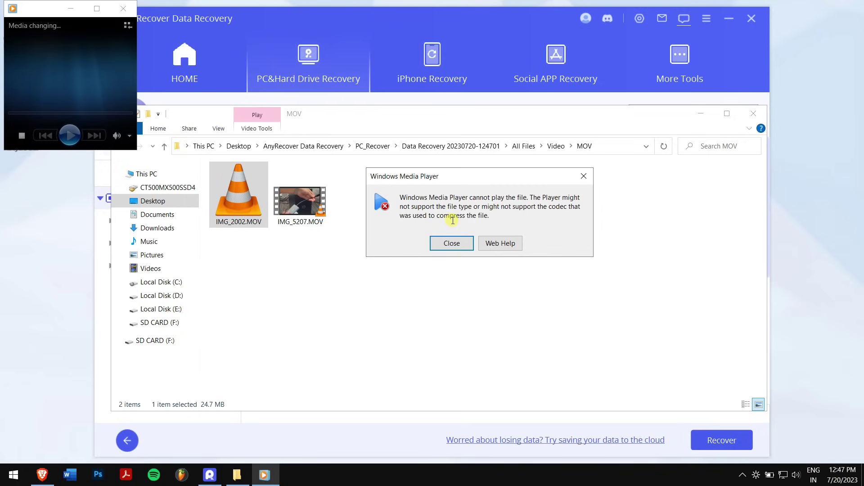
left_click(452, 243)
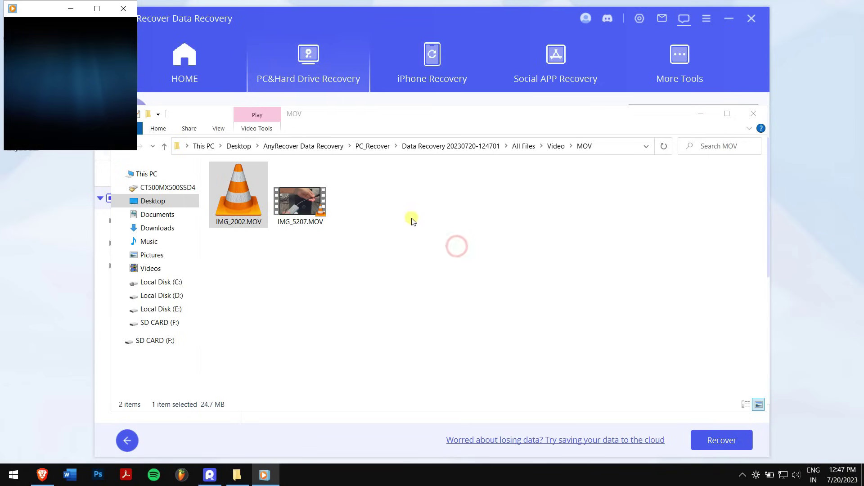
left_click(124, 8)
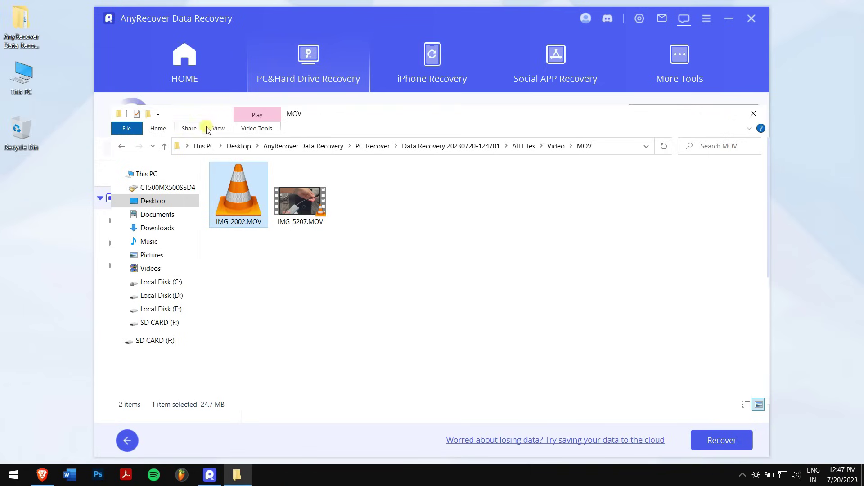
left_click_drag(241, 192, 68, 183)
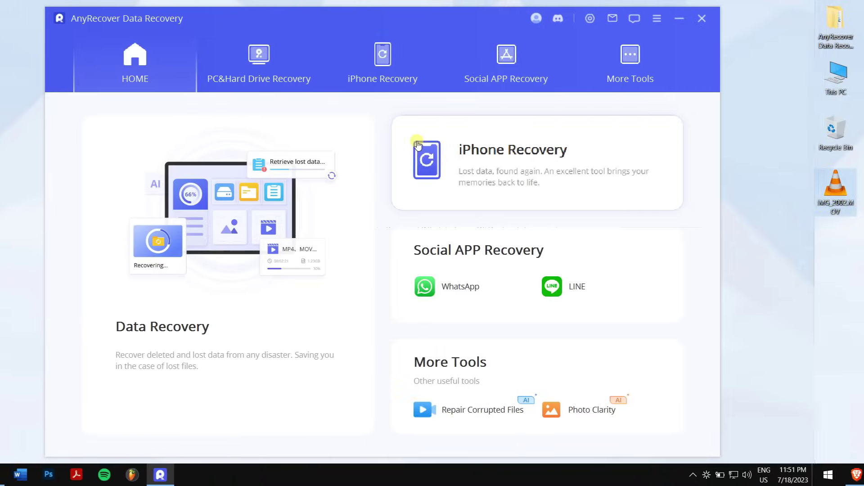
- Add 0000000006.MOV from the Desktop to Video Repair, repair it and acknowledge success
left_click(533, 410)
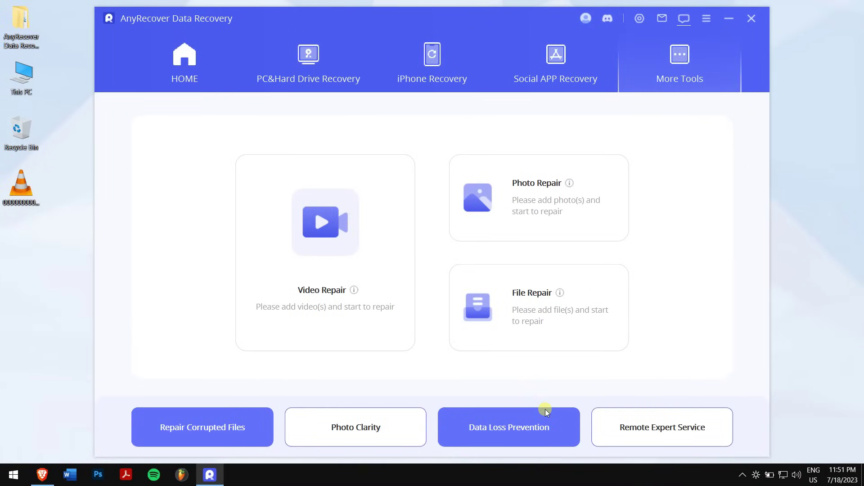
left_click(348, 263)
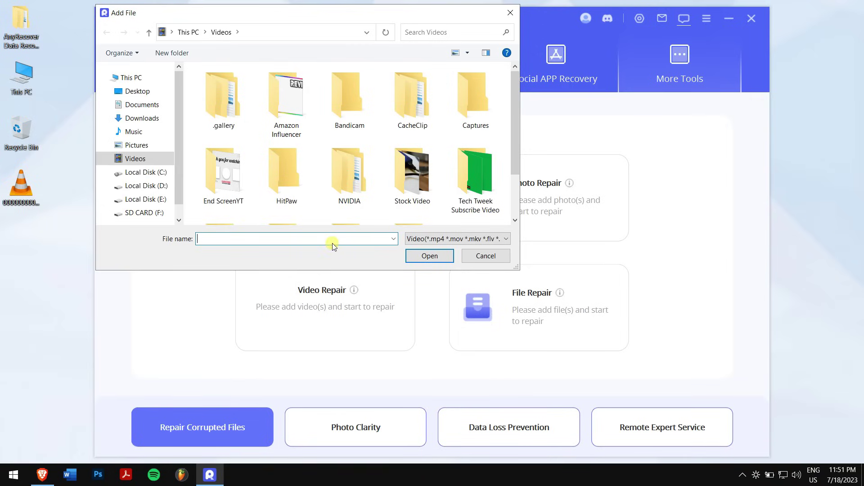
left_click(137, 90)
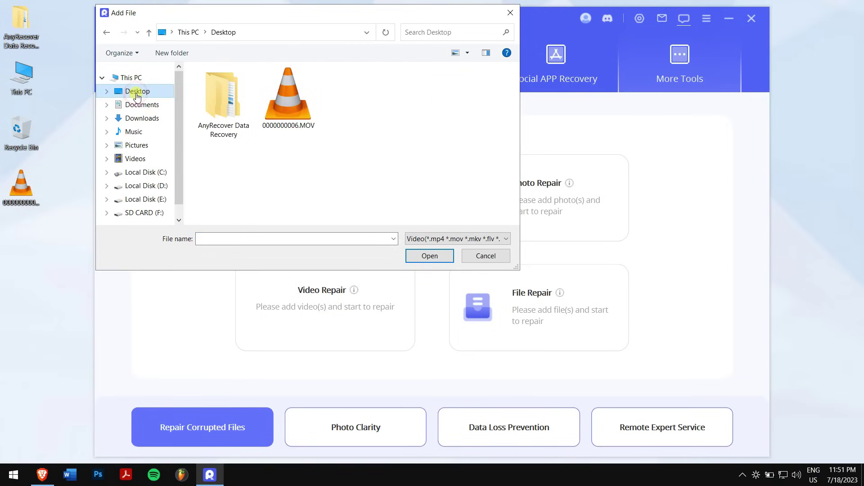
left_click(271, 117)
left_click(430, 256)
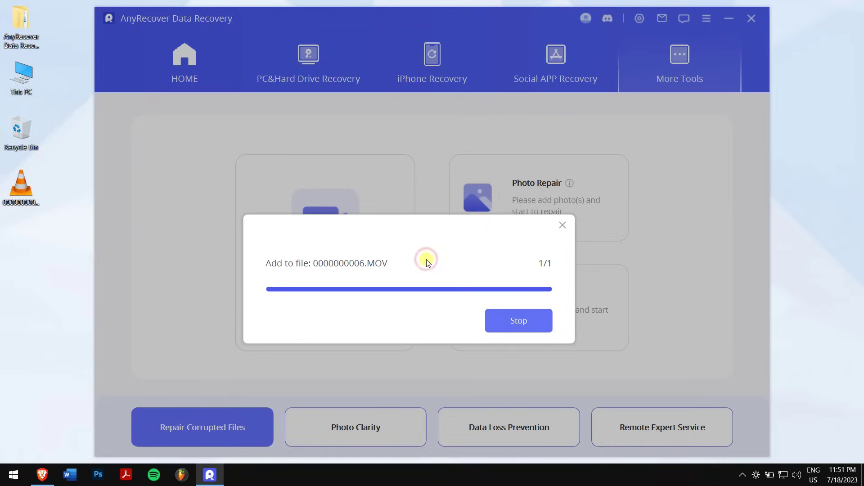
left_click(713, 439)
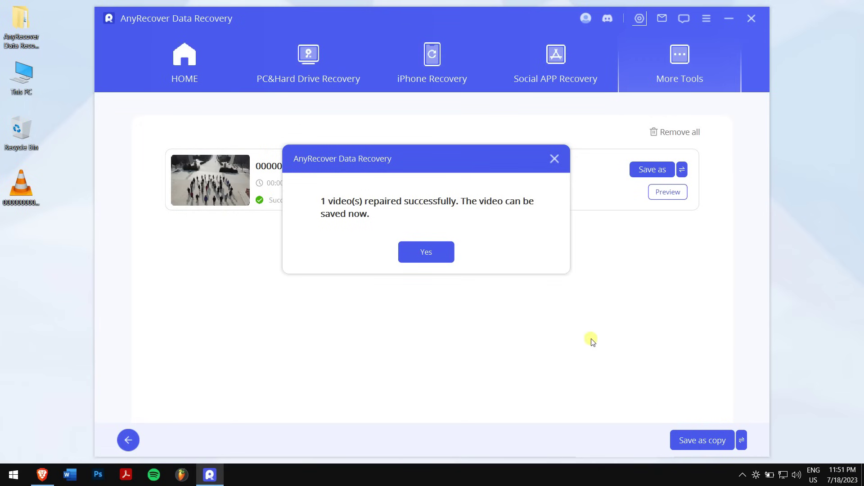
left_click(444, 252)
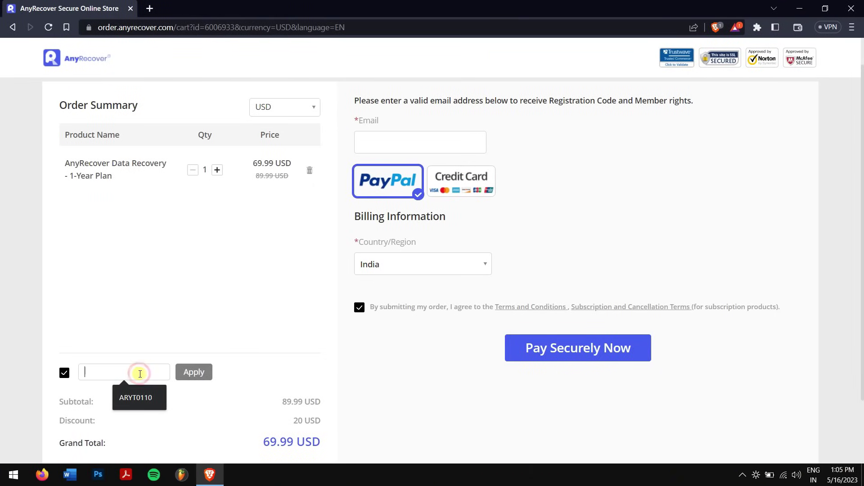
- Apply coupon ARYT0110 for a 62.99 USD total, then minimize the browser
left_click(139, 398)
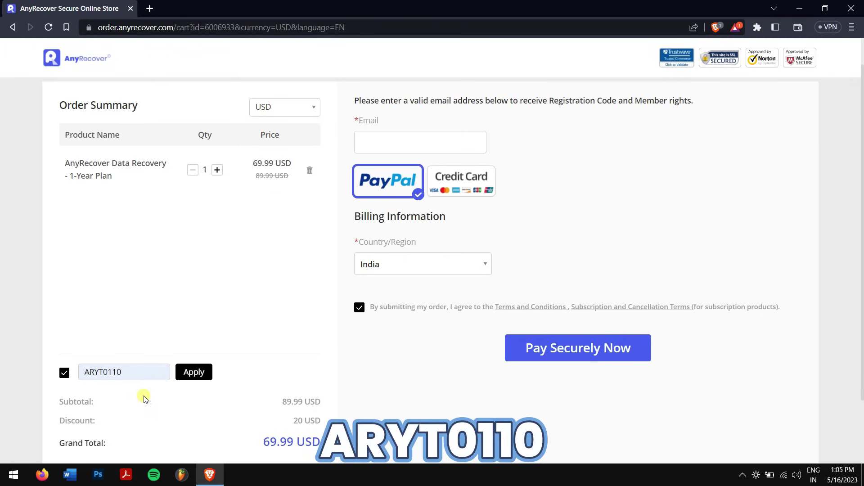
left_click(193, 373)
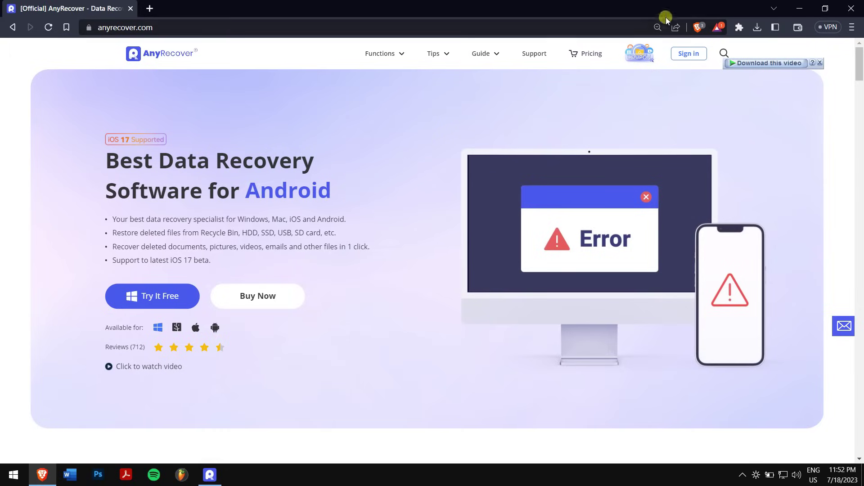
left_click(797, 9)
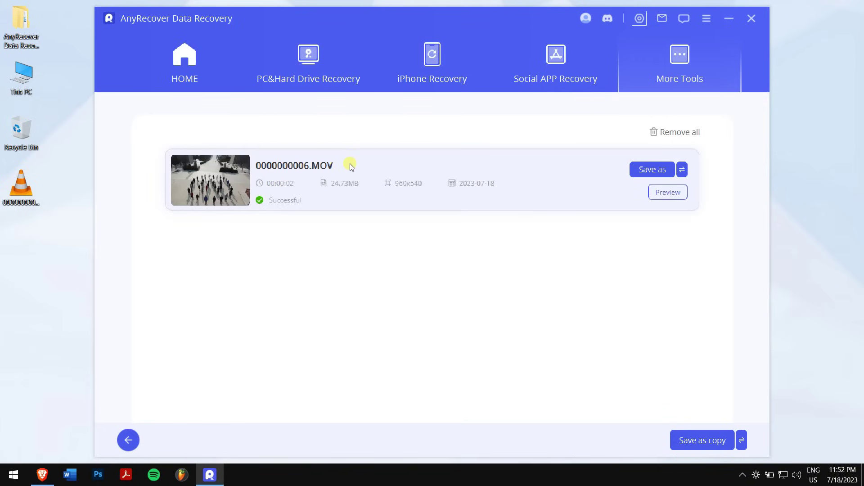
- Return to HOME, exit AnyRecover, and dismiss the feedback form
left_click(192, 64)
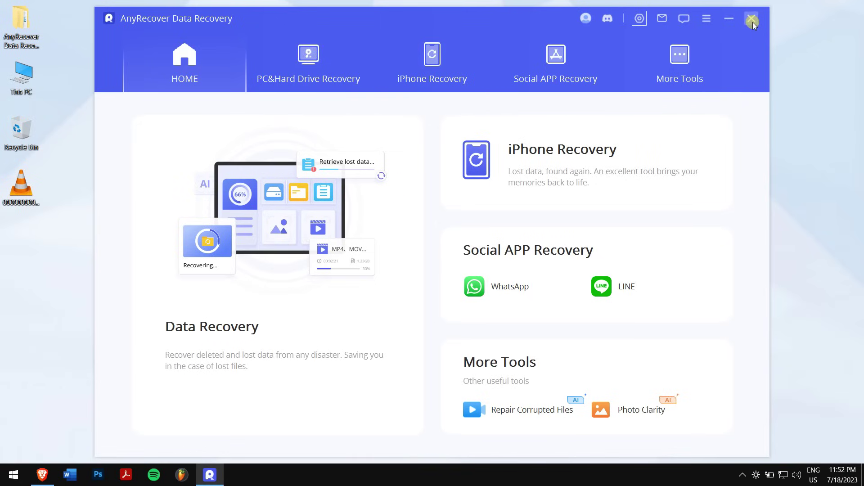
left_click(753, 23)
left_click(397, 241)
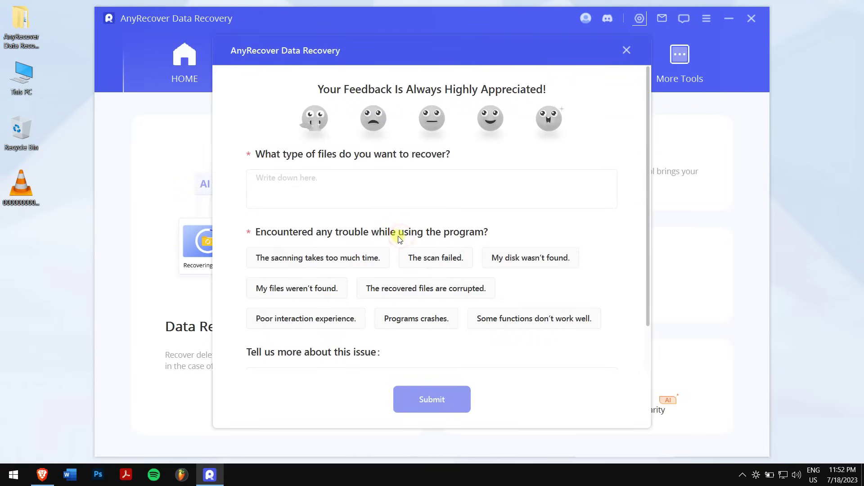
left_click(626, 50)
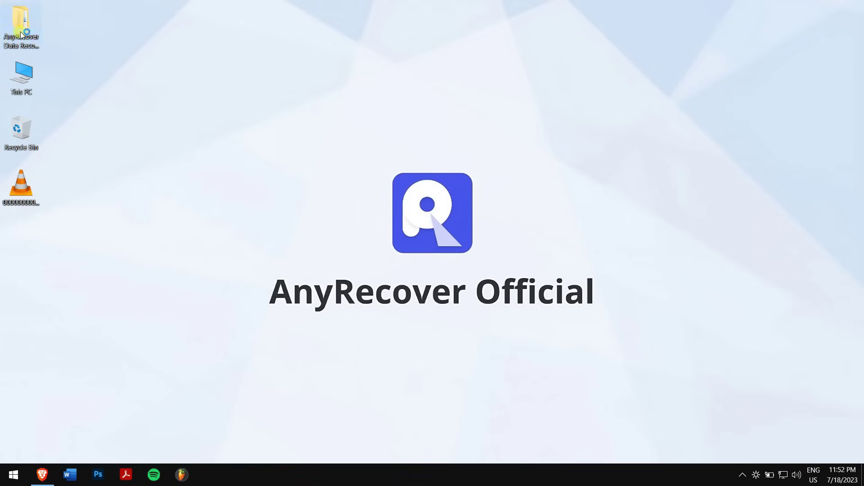
- Move the AnyRecover Data Recovery folder below the video clip and refresh the desktop
left_click_drag(23, 29, 36, 254)
right_click(264, 118)
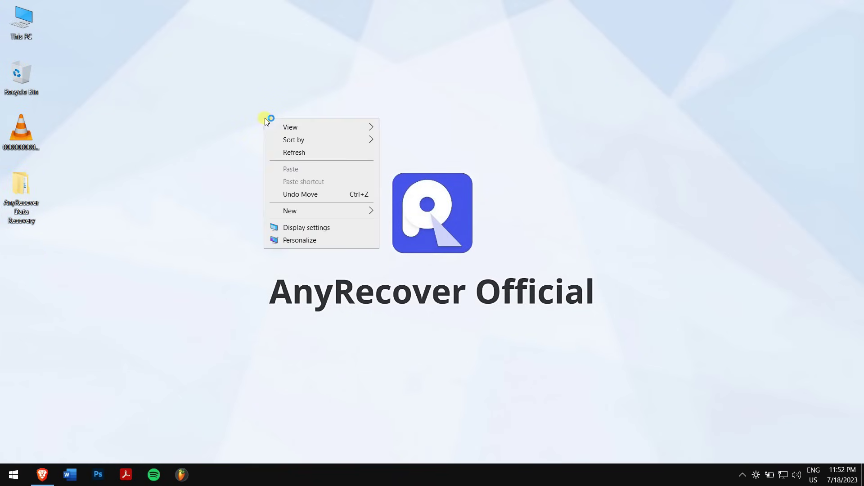
left_click(291, 152)
left_click_drag(170, 106, 1, 230)
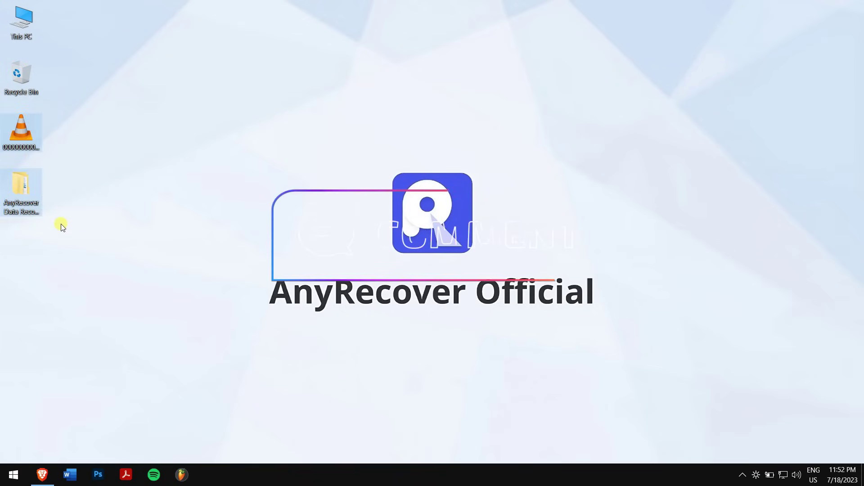
left_click(154, 209)
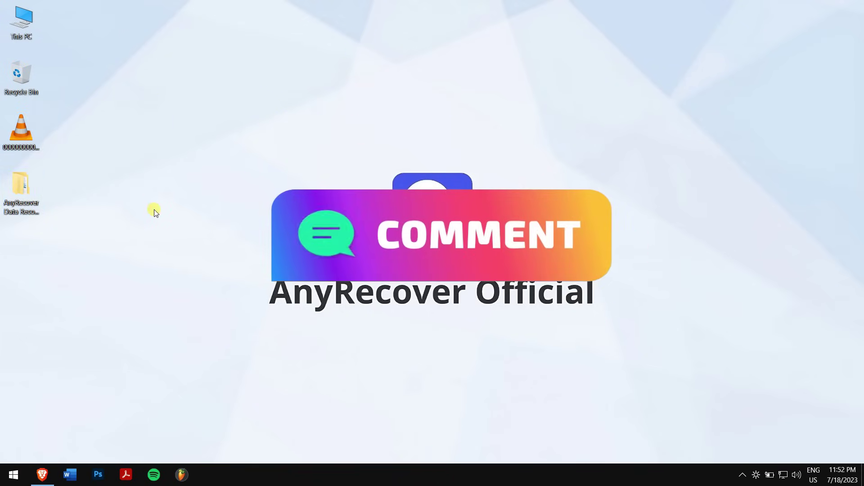